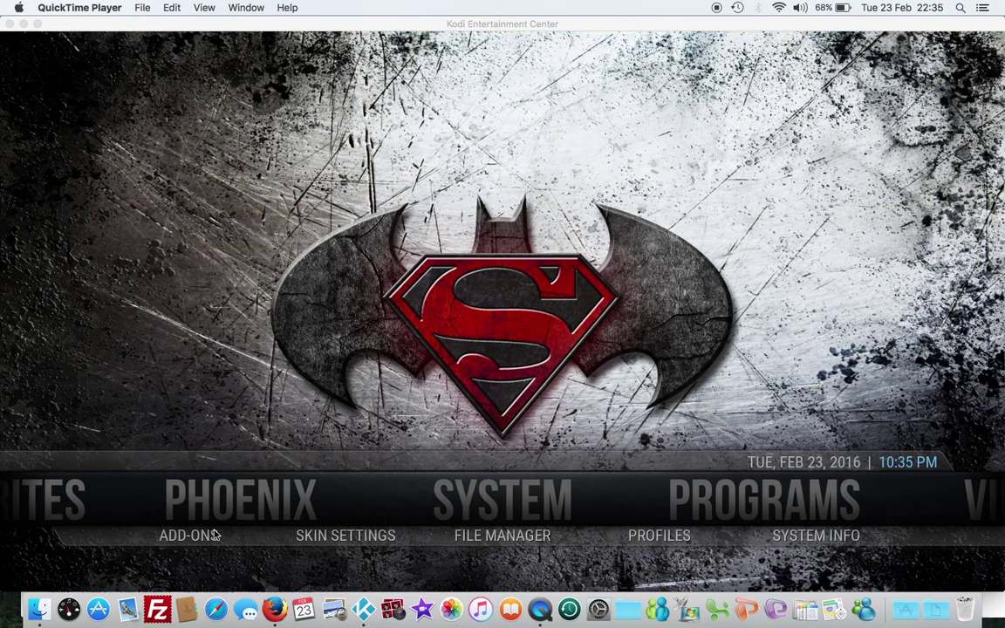
Make the Kodi window active on its home screen.
{"action": "left_click", "coordinate": [494, 518]}
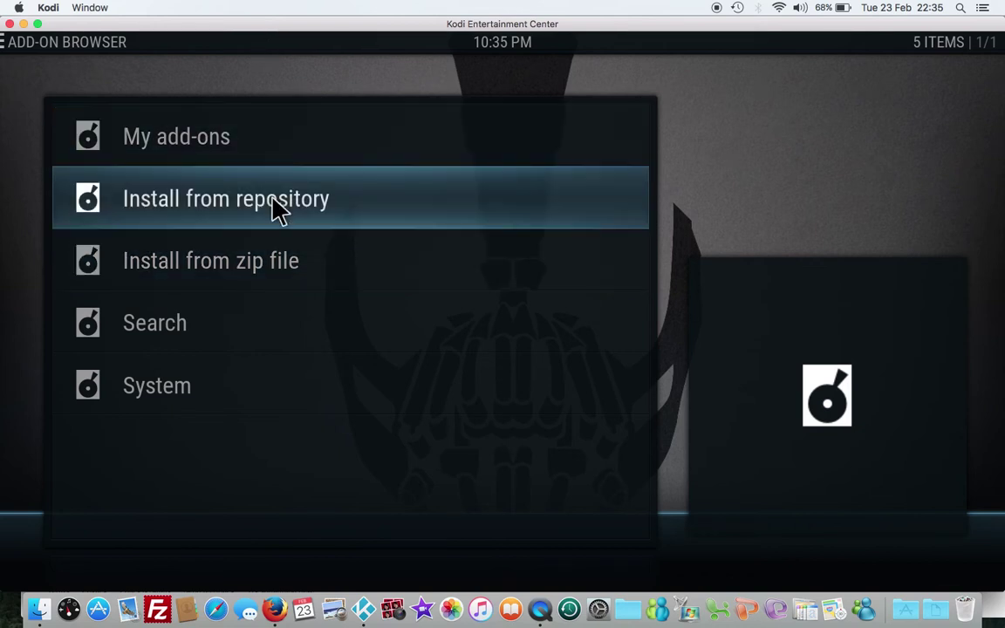
Back out of Install from zip file and go to Install from repository instead.
{"action": "left_click", "coordinate": [264, 264]}
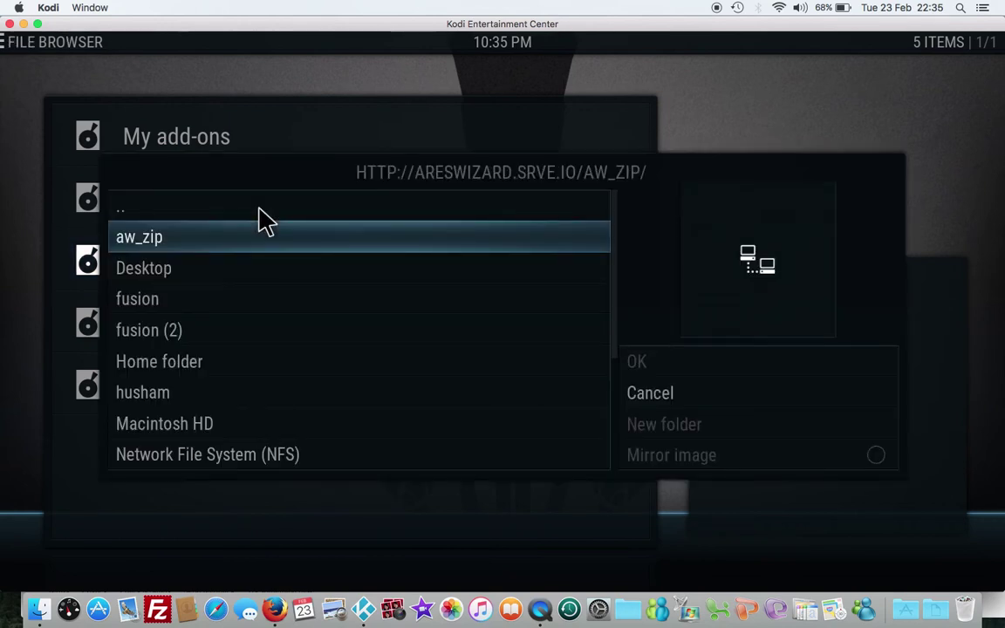
{"action": "key", "text": "Escape"}
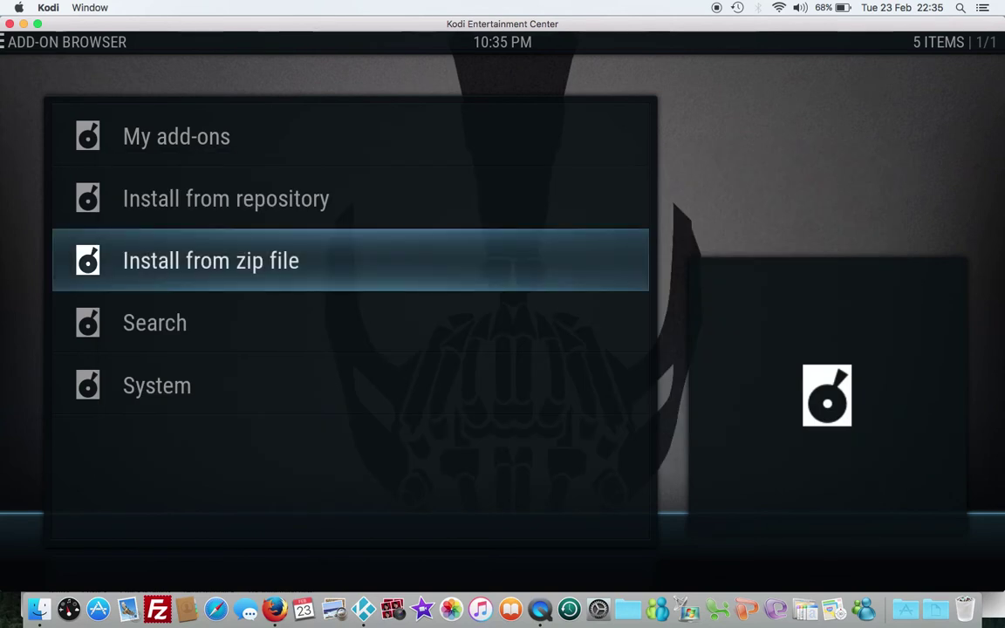
{"action": "left_click", "coordinate": [243, 227]}
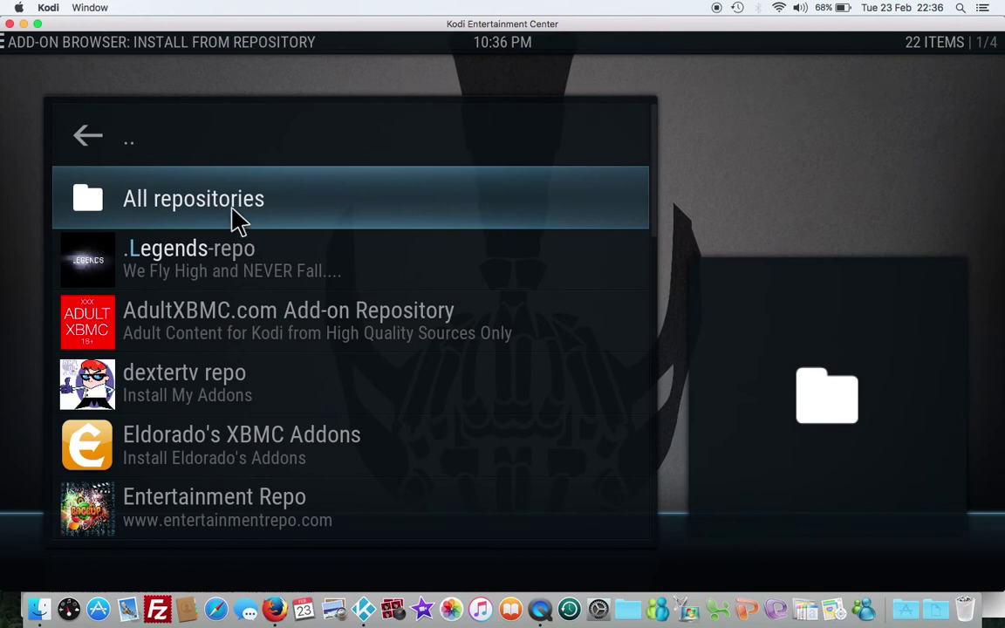
Open the Video add-ons category under All repositories.
{"action": "left_click", "coordinate": [238, 221]}
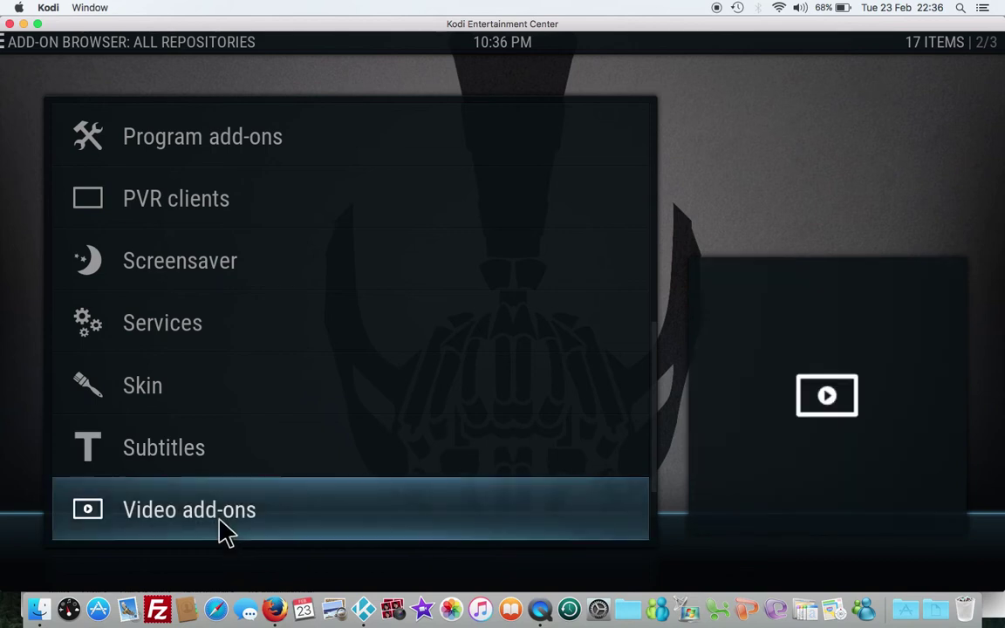
{"action": "left_click", "coordinate": [225, 531]}
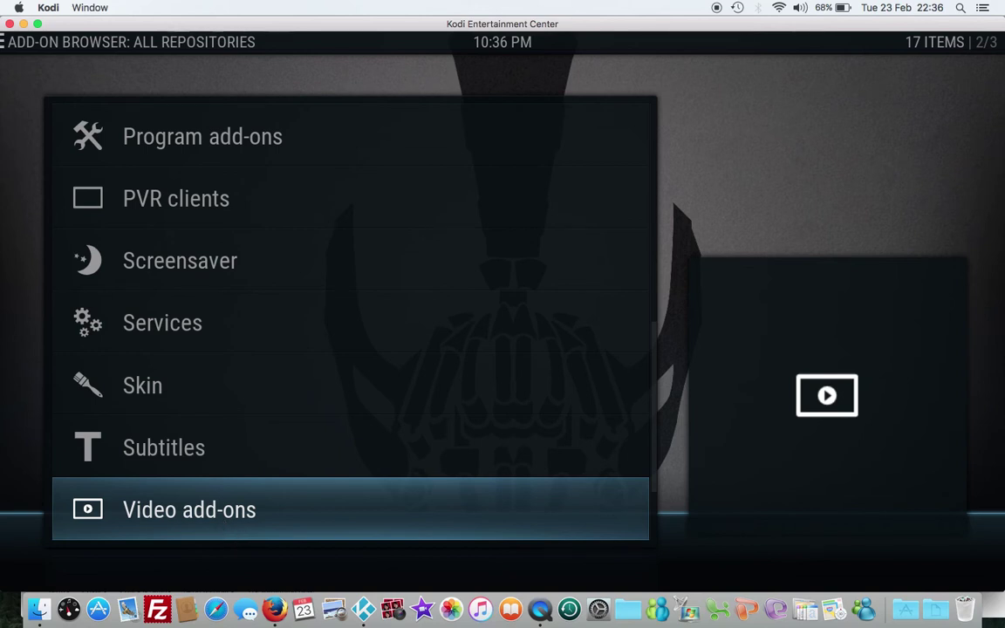
{"action": "left_click", "coordinate": [219, 535]}
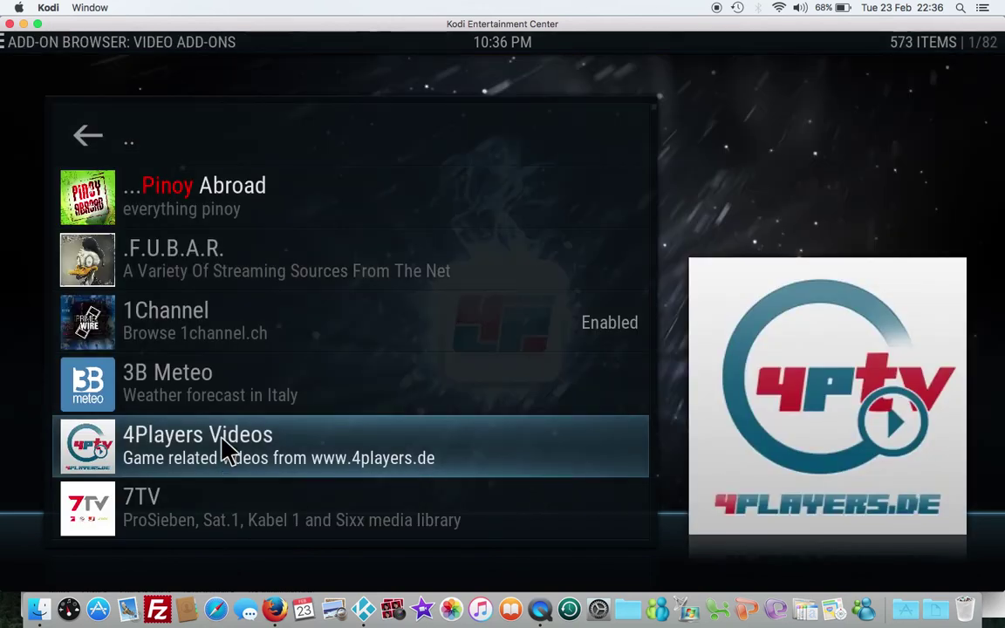
Scroll the 573 video add-ons down to entries like IPTV Stalker-rip, Irish TV, iTBN and izle.
{"action": "scroll", "coordinate": [223, 447], "scroll_direction": "down", "scroll_amount": 15}
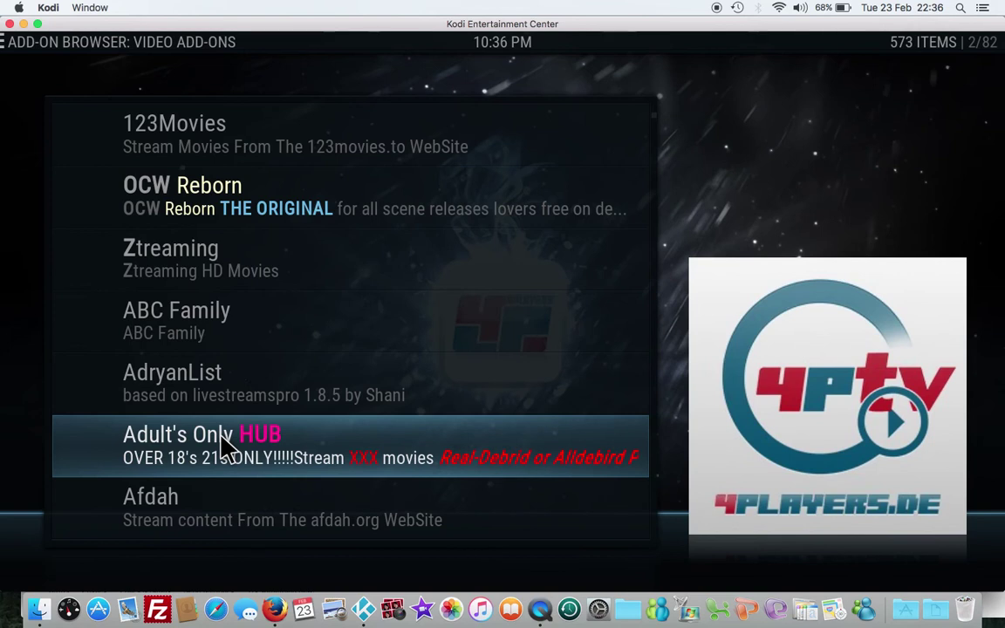
{"action": "scroll", "coordinate": [222, 447], "scroll_direction": "down", "scroll_amount": 20}
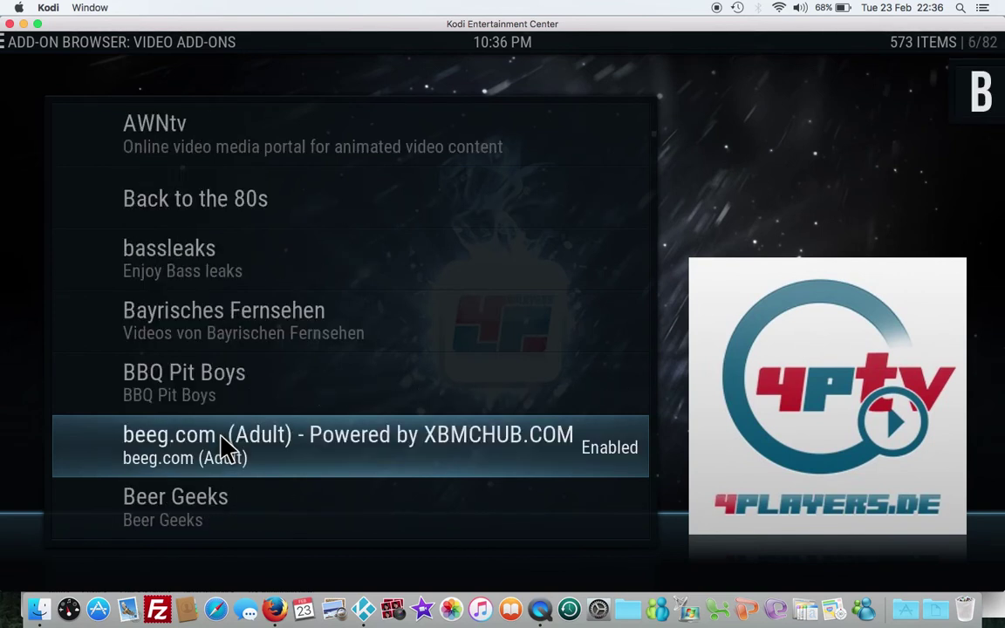
{"action": "scroll", "coordinate": [222, 446], "scroll_direction": "down", "scroll_amount": 8}
{"action": "scroll", "coordinate": [223, 447], "scroll_direction": "down", "scroll_amount": 14}
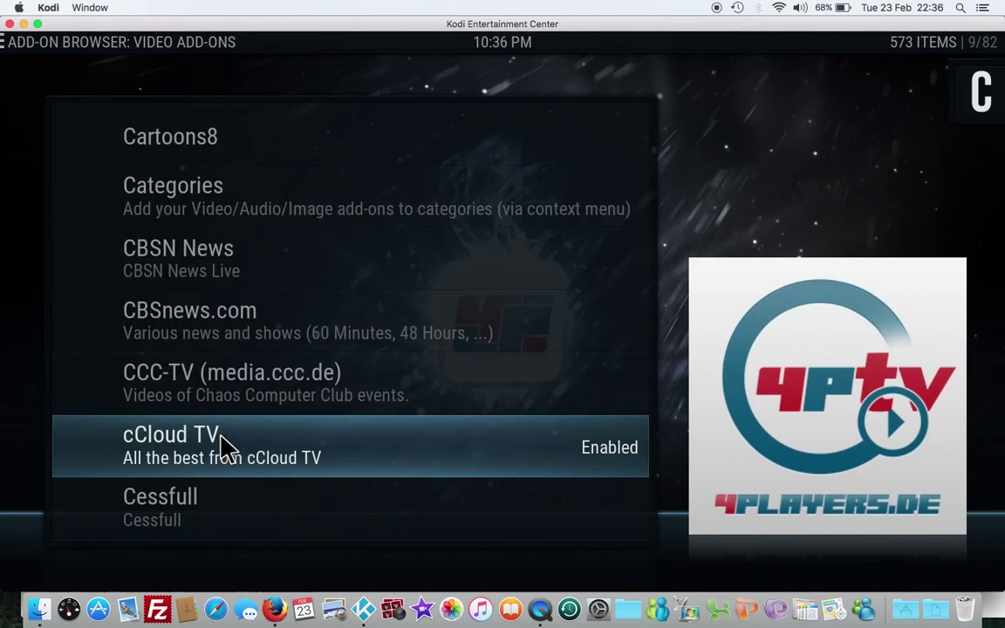
{"action": "scroll", "coordinate": [222, 447], "scroll_direction": "down", "scroll_amount": 20}
{"action": "scroll", "coordinate": [223, 446], "scroll_direction": "down", "scroll_amount": 17}
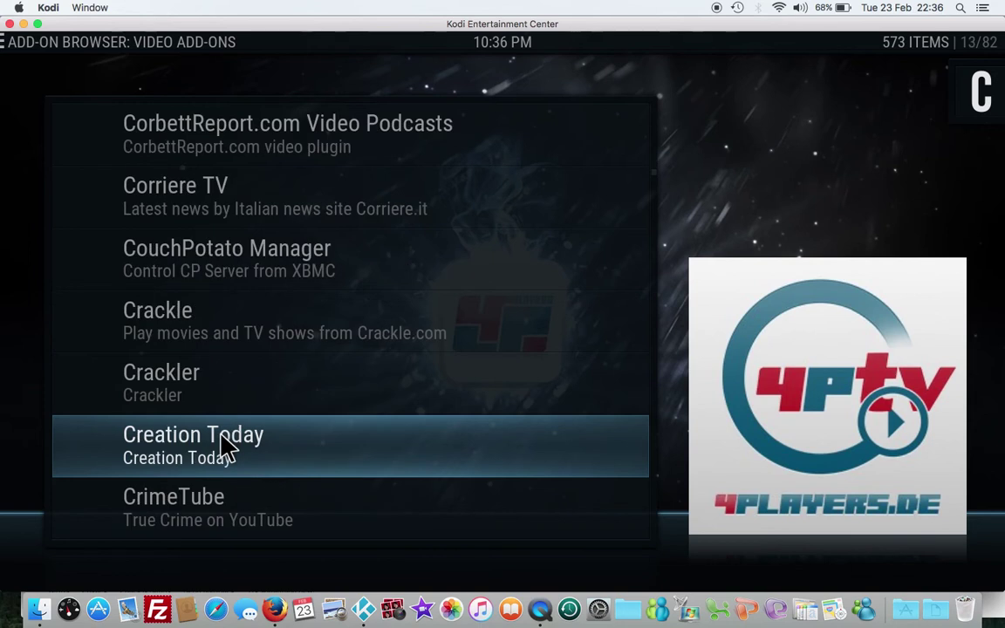
{"action": "scroll", "coordinate": [223, 446], "scroll_direction": "down", "scroll_amount": 7}
{"action": "scroll", "coordinate": [226, 447], "scroll_direction": "down", "scroll_amount": 7}
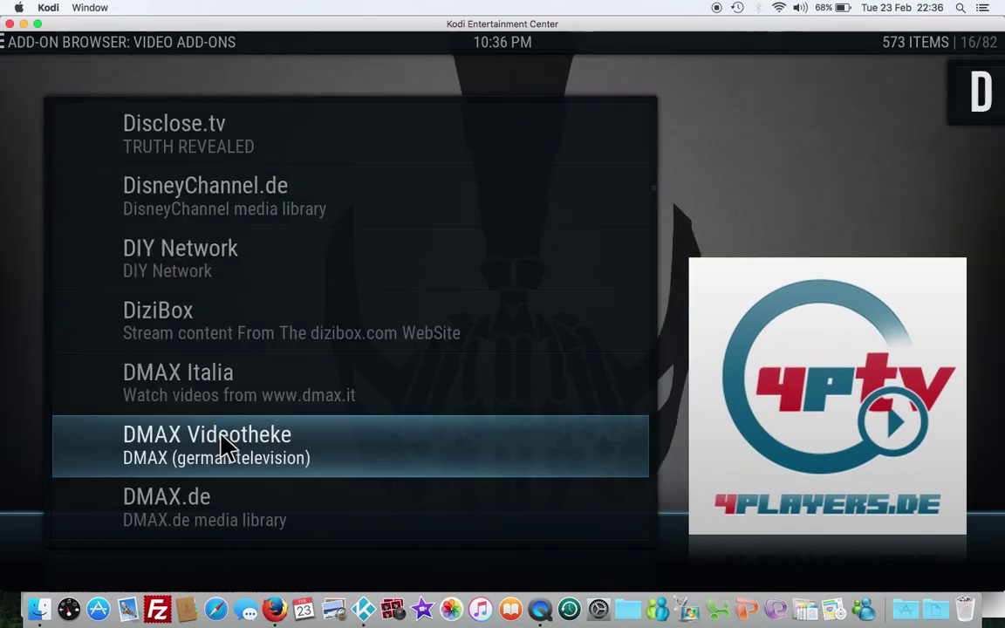
{"action": "scroll", "coordinate": [225, 447], "scroll_direction": "down", "scroll_amount": 15}
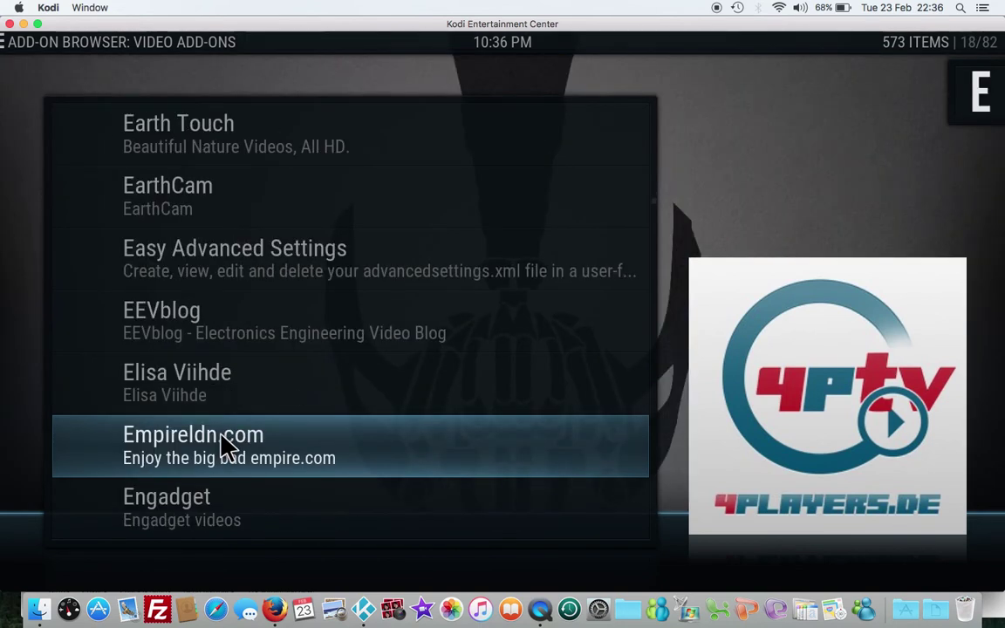
{"action": "scroll", "coordinate": [225, 447], "scroll_direction": "down", "scroll_amount": 14}
{"action": "scroll", "coordinate": [225, 447], "scroll_direction": "down", "scroll_amount": 15}
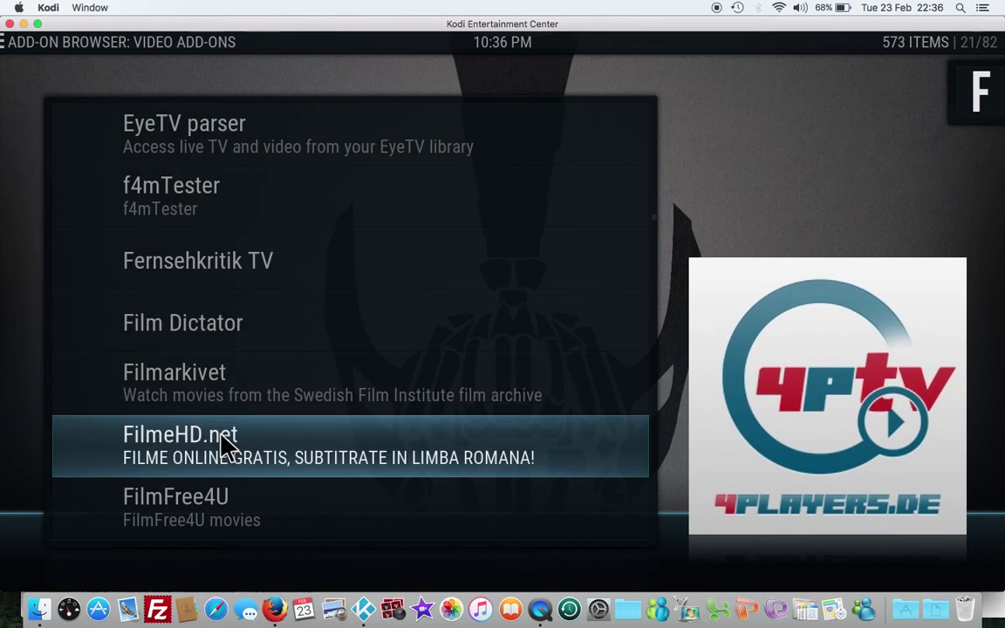
{"action": "scroll", "coordinate": [225, 447], "scroll_direction": "down", "scroll_amount": 1}
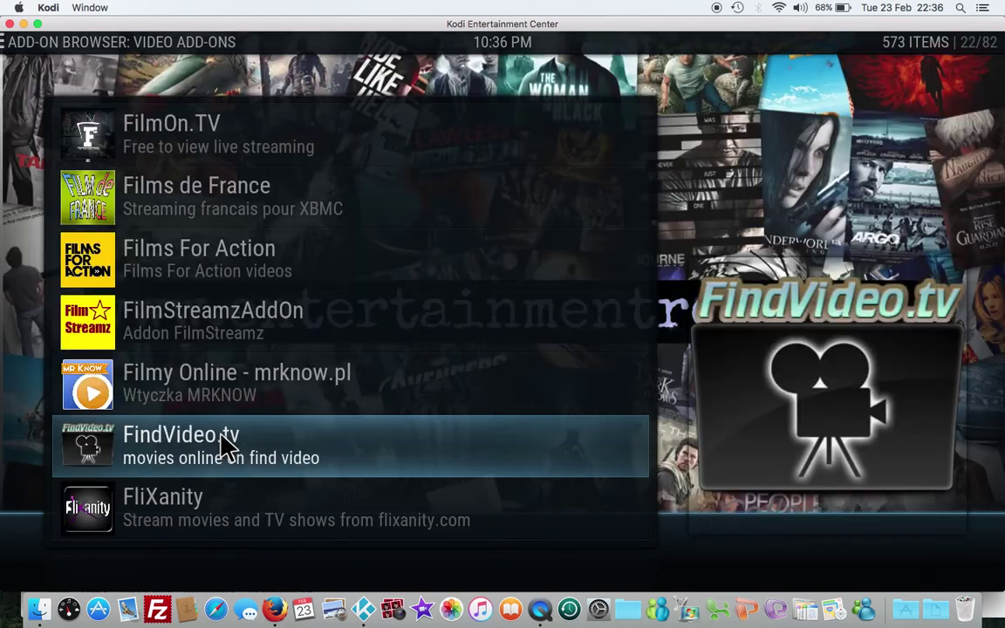
{"action": "scroll", "coordinate": [225, 446], "scroll_direction": "down", "scroll_amount": 1}
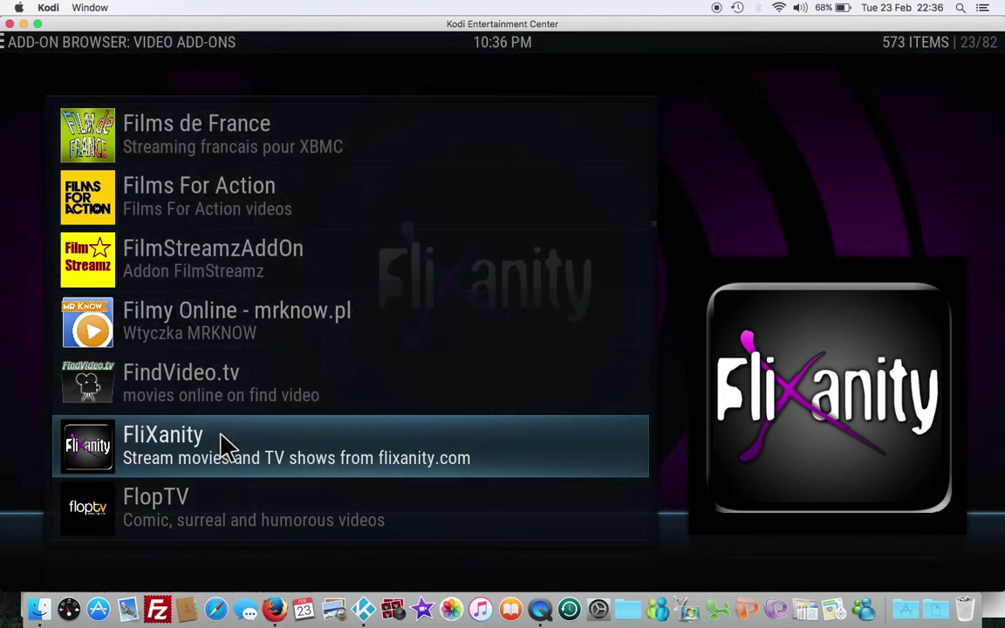
{"action": "scroll", "coordinate": [225, 447], "scroll_direction": "down", "scroll_amount": 1}
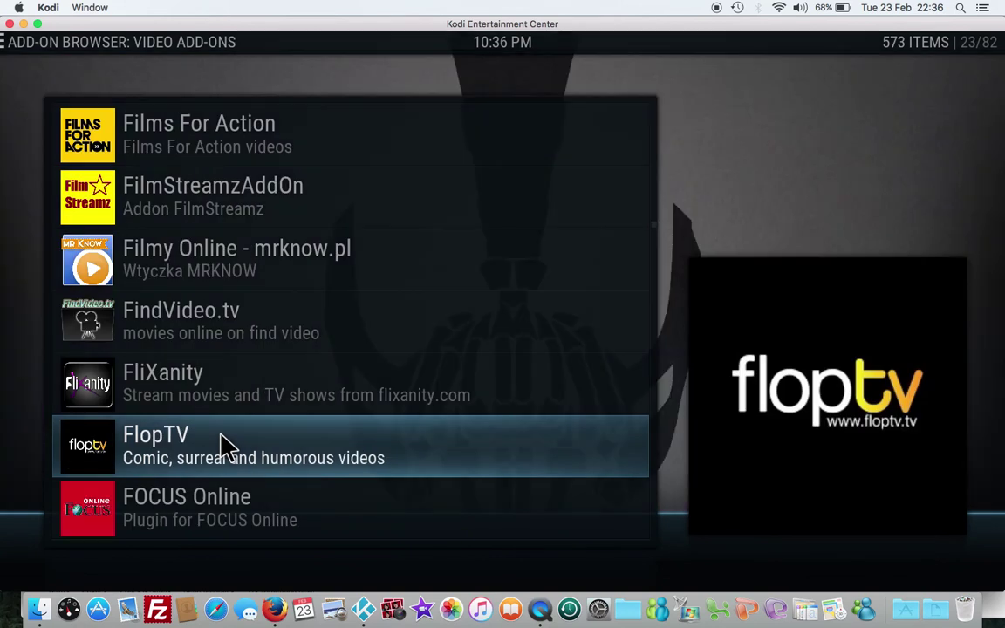
{"action": "scroll", "coordinate": [225, 447], "scroll_direction": "down", "scroll_amount": 2}
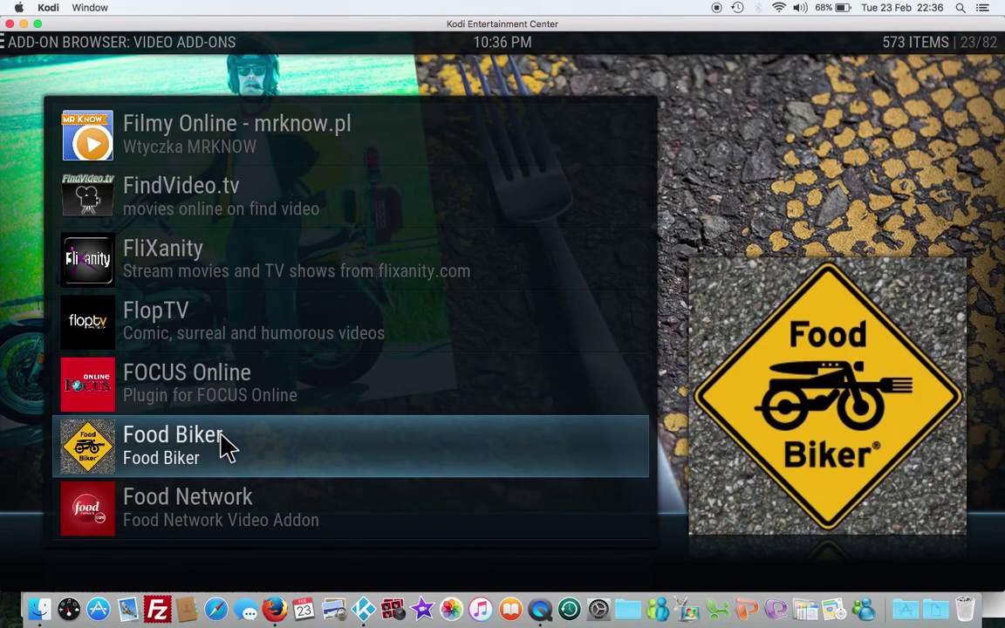
{"action": "scroll", "coordinate": [225, 447], "scroll_direction": "down", "scroll_amount": 14}
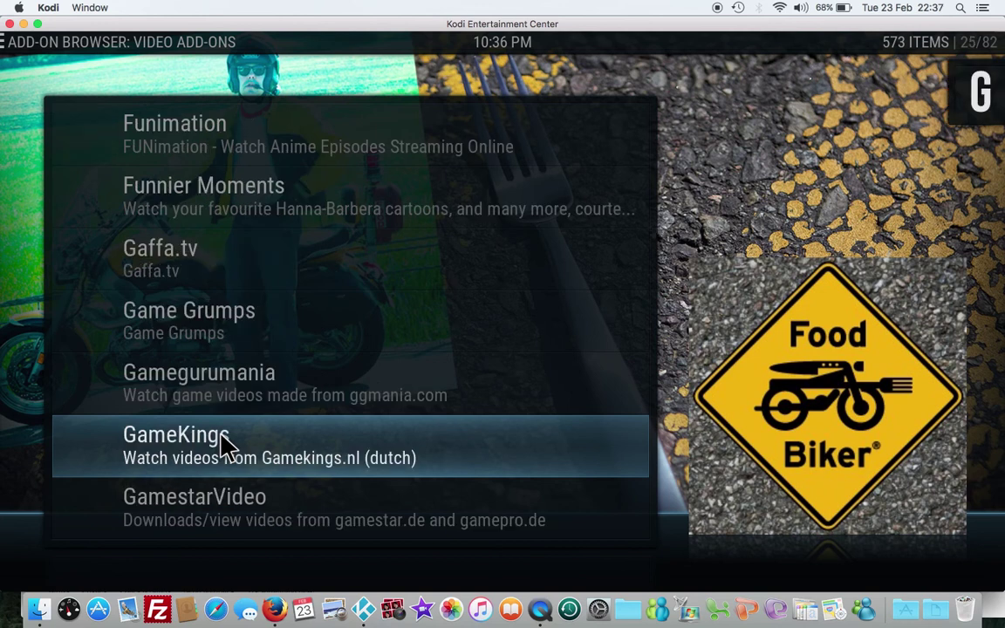
{"action": "scroll", "coordinate": [226, 447], "scroll_direction": "down", "scroll_amount": 7}
{"action": "scroll", "coordinate": [225, 446], "scroll_direction": "down", "scroll_amount": 15}
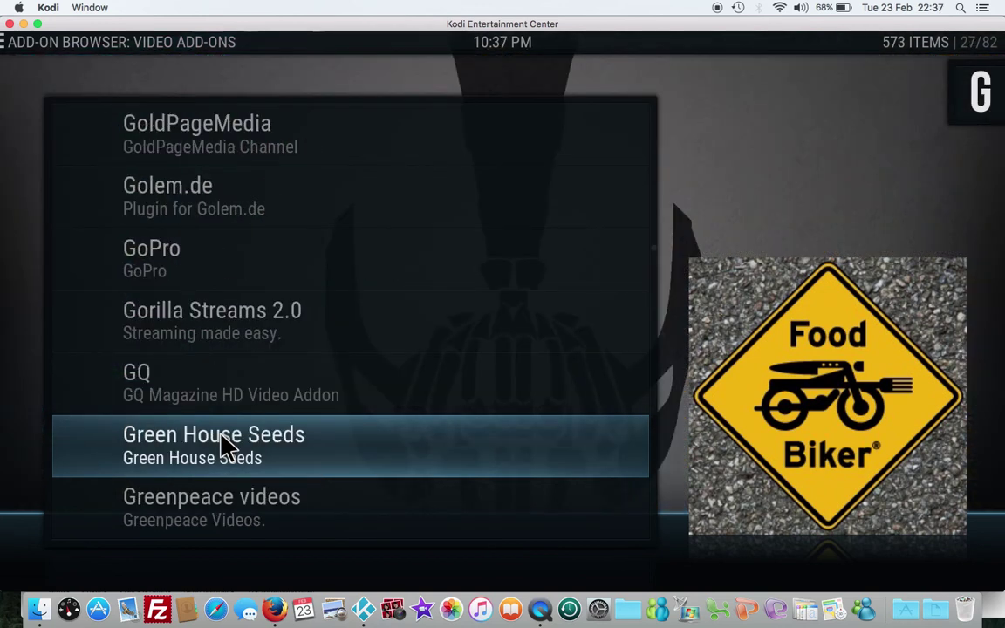
{"action": "scroll", "coordinate": [225, 447], "scroll_direction": "down", "scroll_amount": 4}
{"action": "scroll", "coordinate": [222, 444], "scroll_direction": "down", "scroll_amount": 6}
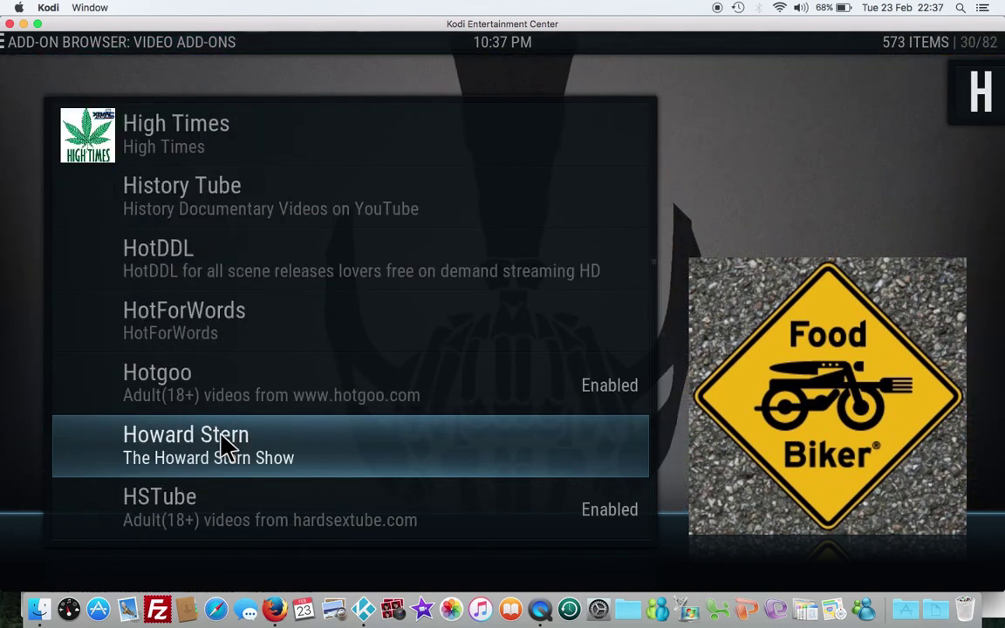
{"action": "scroll", "coordinate": [223, 443], "scroll_direction": "down", "scroll_amount": 1}
{"action": "scroll", "coordinate": [222, 443], "scroll_direction": "down", "scroll_amount": 11}
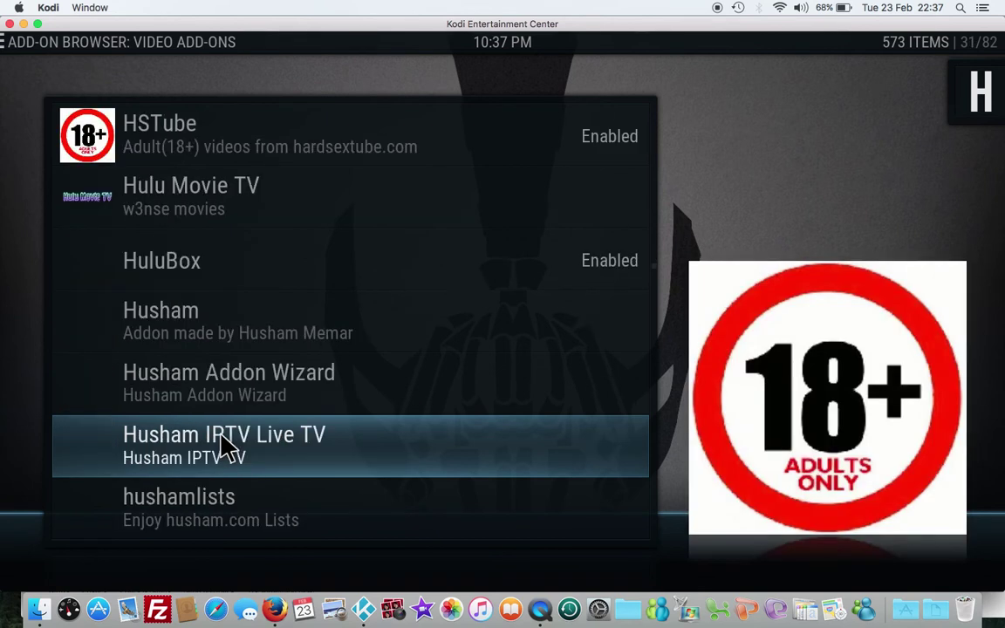
{"action": "scroll", "coordinate": [224, 447], "scroll_direction": "down", "scroll_amount": 8}
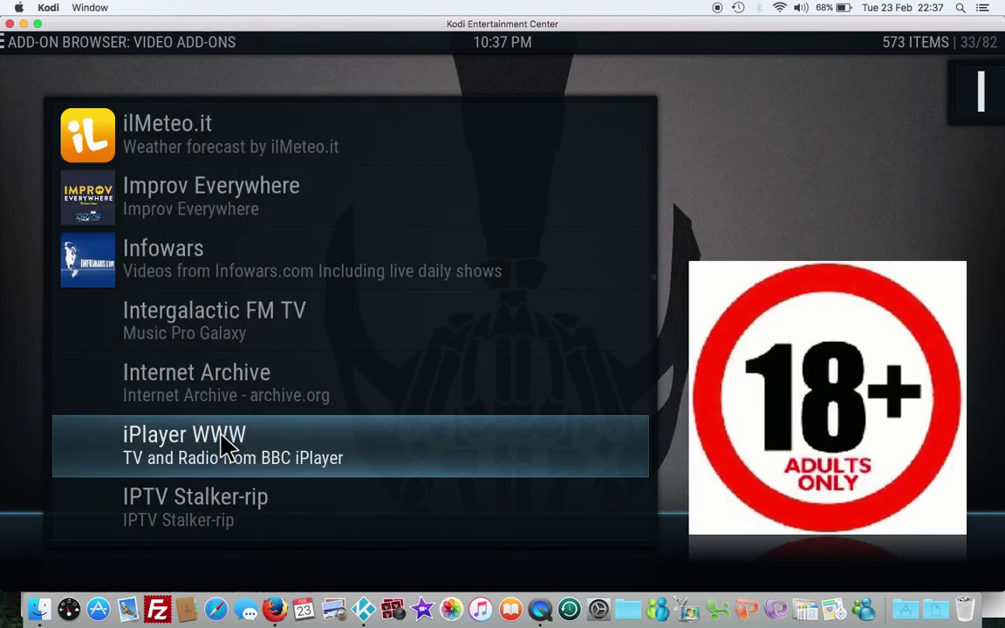
{"action": "scroll", "coordinate": [225, 448], "scroll_direction": "down", "scroll_amount": 1}
{"action": "scroll", "coordinate": [224, 447], "scroll_direction": "down", "scroll_amount": 1}
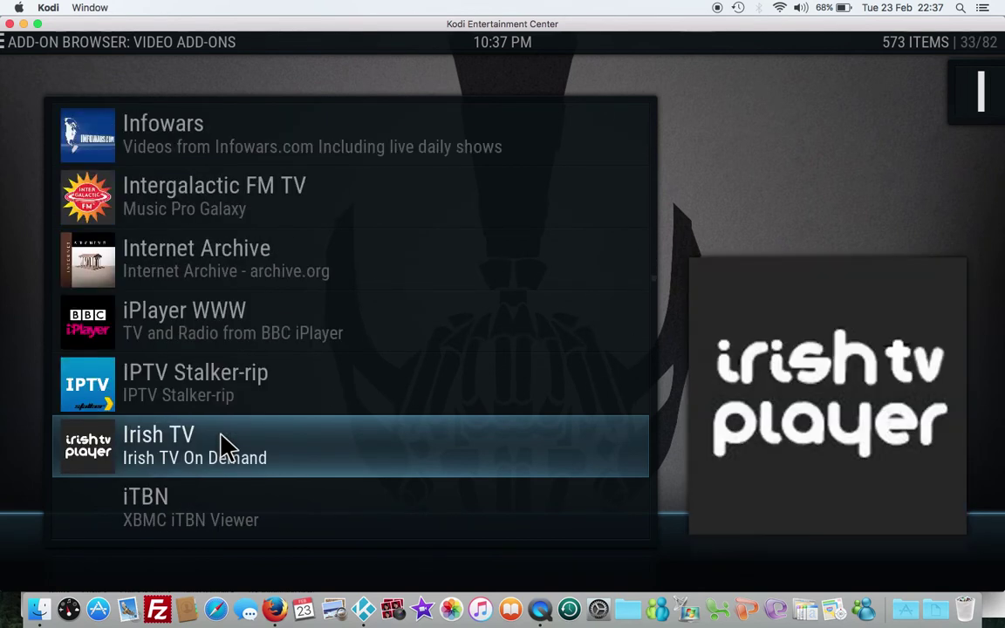
{"action": "scroll", "coordinate": [224, 447], "scroll_direction": "down", "scroll_amount": 1}
{"action": "scroll", "coordinate": [223, 445], "scroll_direction": "down", "scroll_amount": 4}
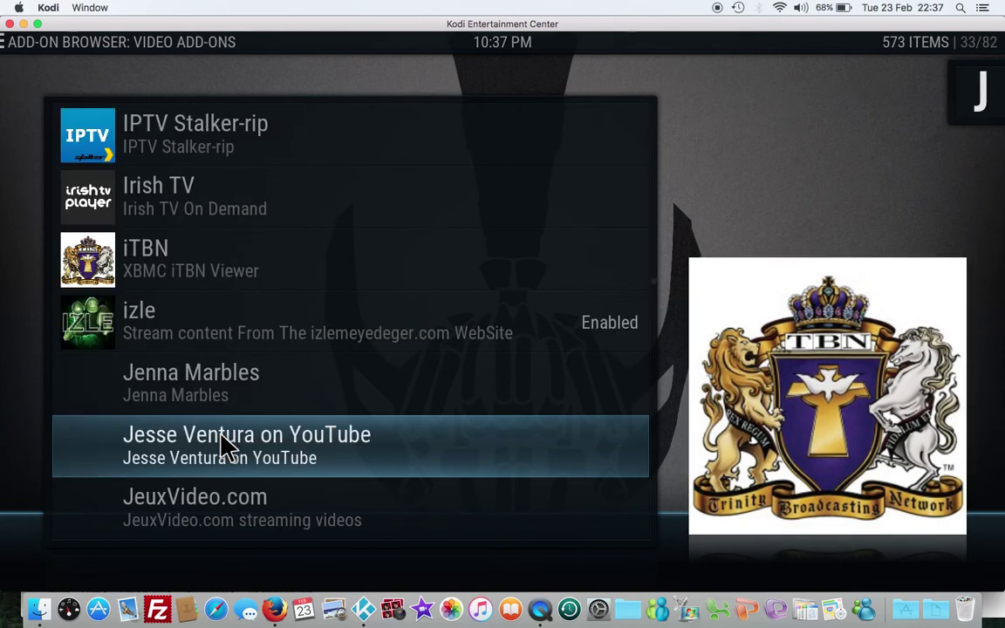
Scroll past the M entries to the N section showing the enabled NBA add-on.
{"action": "scroll", "coordinate": [225, 446], "scroll_direction": "down", "scroll_amount": 7}
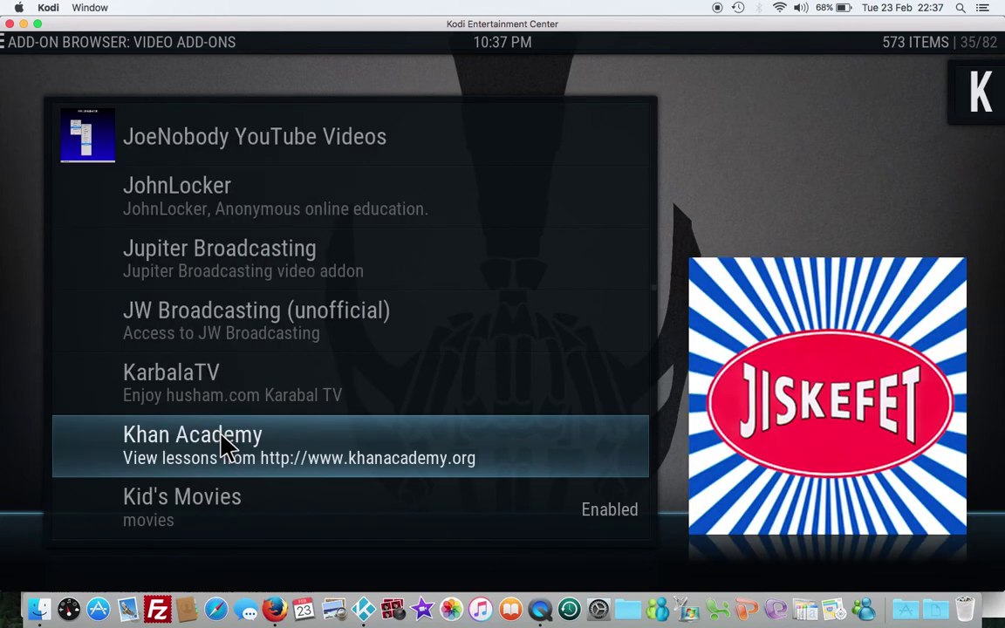
{"action": "scroll", "coordinate": [225, 446], "scroll_direction": "down", "scroll_amount": 5}
{"action": "scroll", "coordinate": [225, 447], "scroll_direction": "down", "scroll_amount": 7}
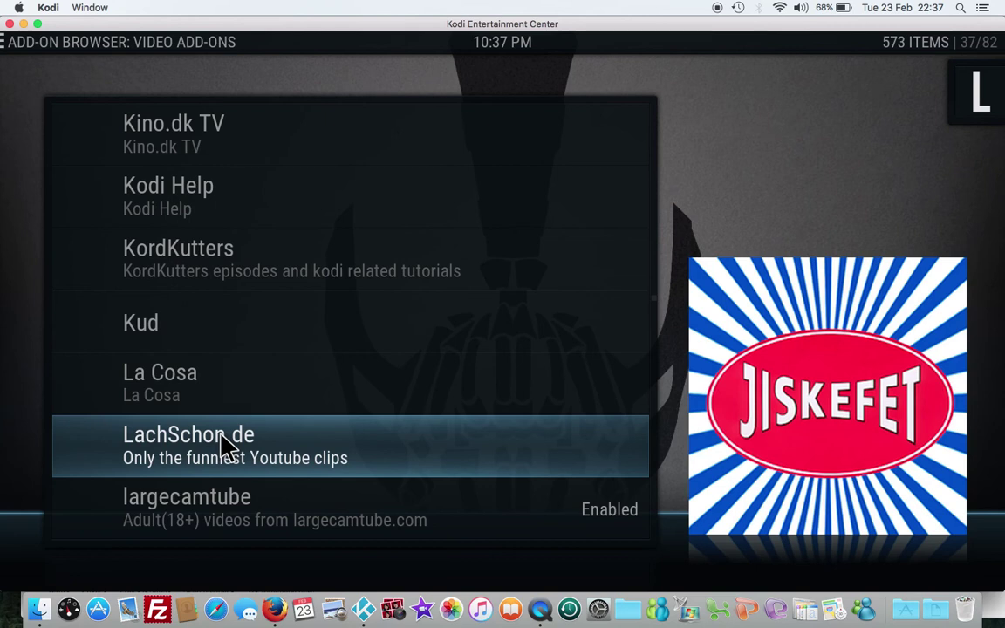
{"action": "scroll", "coordinate": [225, 447], "scroll_direction": "down", "scroll_amount": 15}
{"action": "scroll", "coordinate": [225, 444], "scroll_direction": "down", "scroll_amount": 2}
{"action": "scroll", "coordinate": [224, 445], "scroll_direction": "up", "scroll_amount": 1}
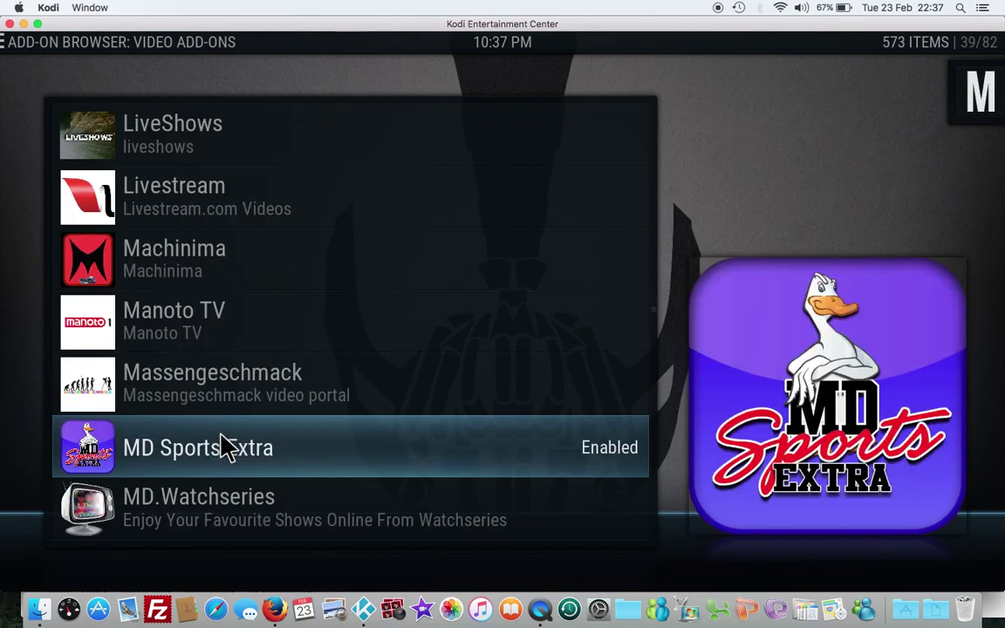
{"action": "scroll", "coordinate": [225, 447], "scroll_direction": "up", "scroll_amount": 1}
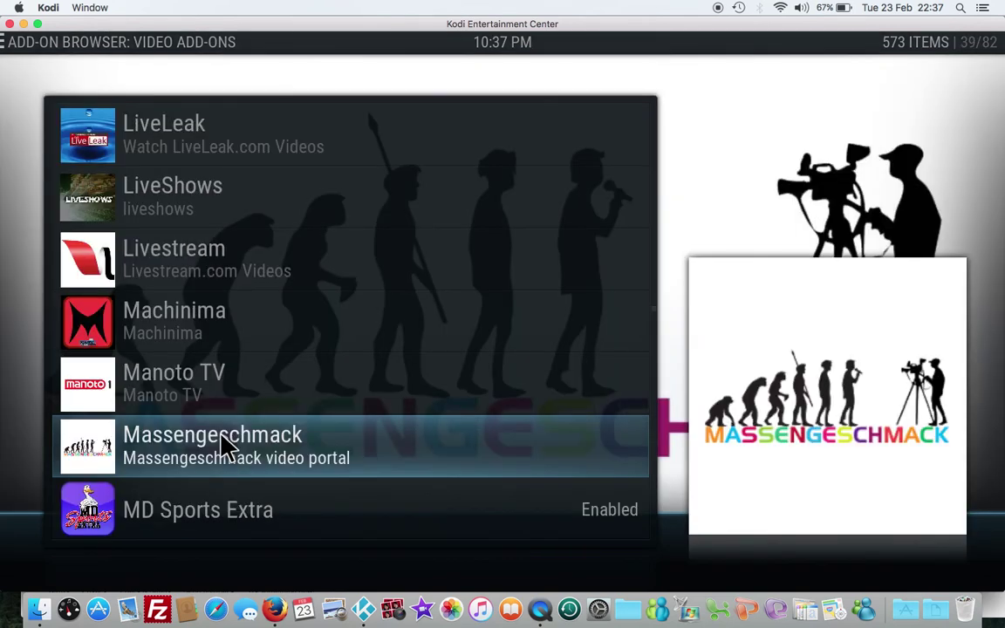
{"action": "scroll", "coordinate": [224, 445], "scroll_direction": "down", "scroll_amount": 3}
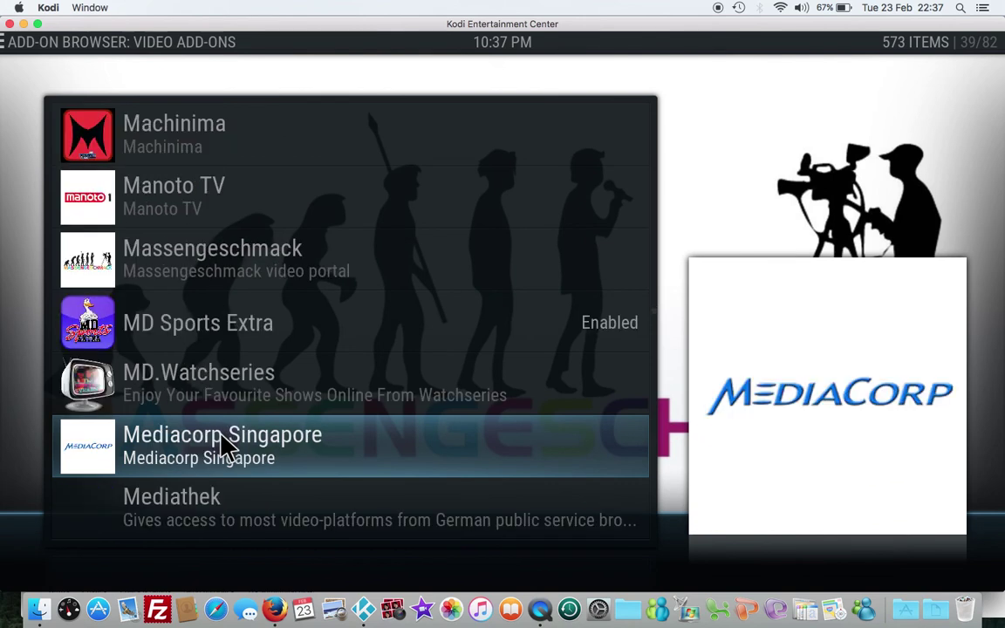
{"action": "scroll", "coordinate": [224, 447], "scroll_direction": "down", "scroll_amount": 2}
{"action": "scroll", "coordinate": [224, 447], "scroll_direction": "down", "scroll_amount": 3}
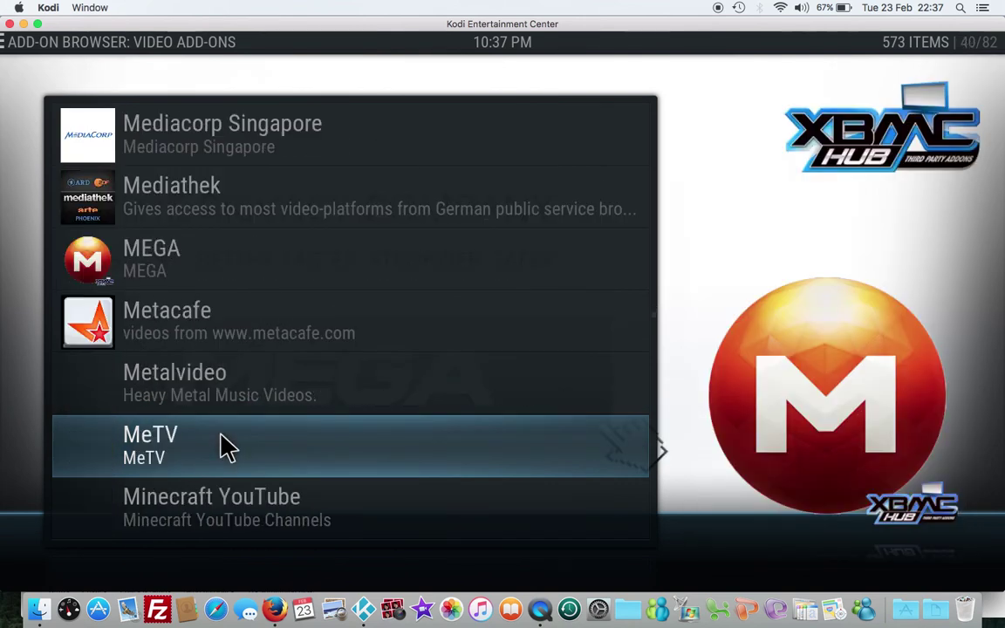
{"action": "scroll", "coordinate": [224, 447], "scroll_direction": "down", "scroll_amount": 3}
{"action": "scroll", "coordinate": [224, 445], "scroll_direction": "down", "scroll_amount": 1}
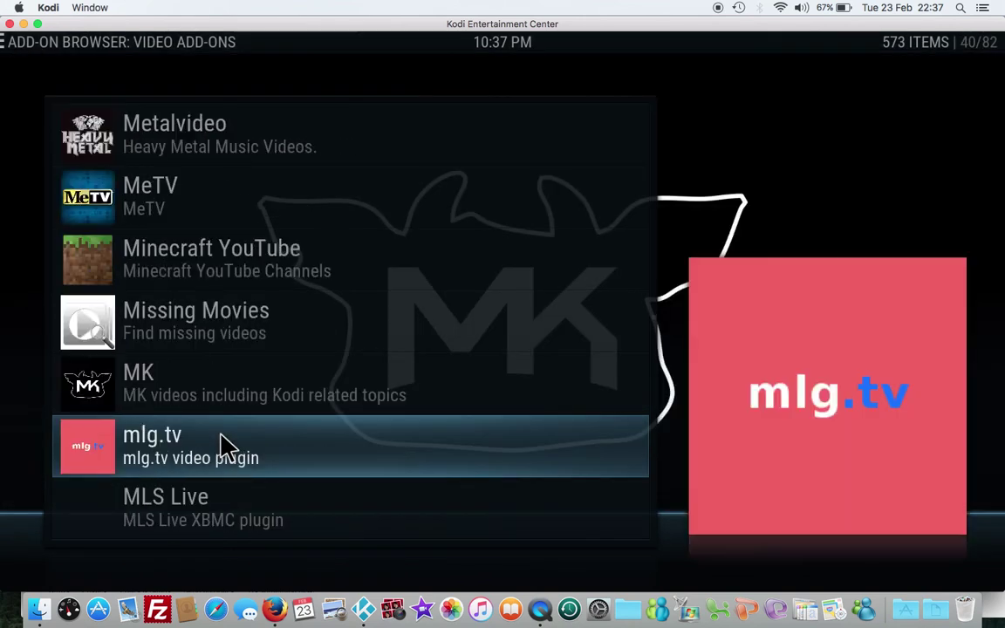
{"action": "scroll", "coordinate": [225, 445], "scroll_direction": "down", "scroll_amount": 1}
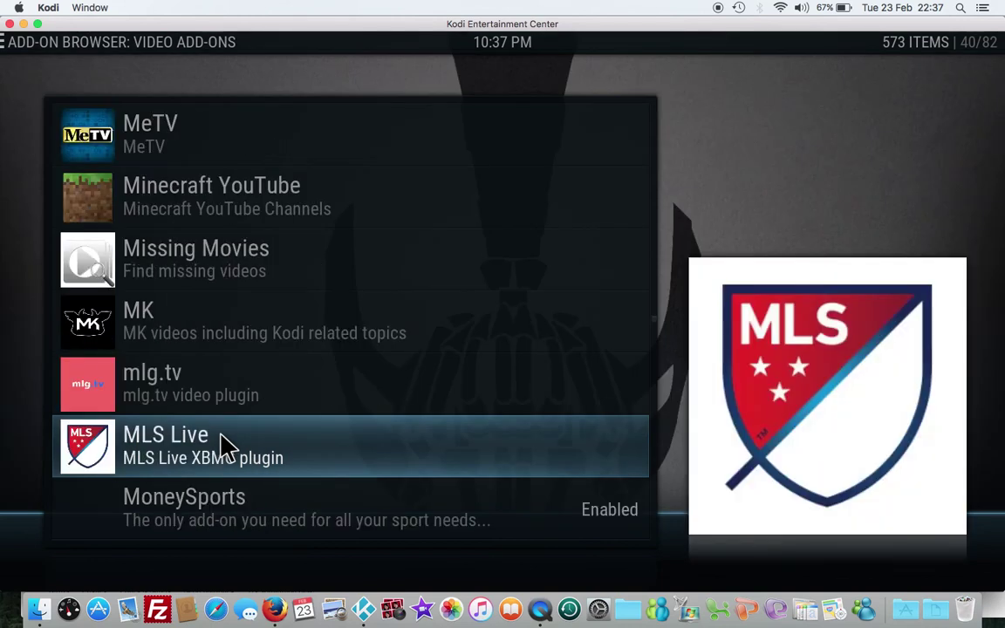
{"action": "scroll", "coordinate": [225, 447], "scroll_direction": "down", "scroll_amount": 1}
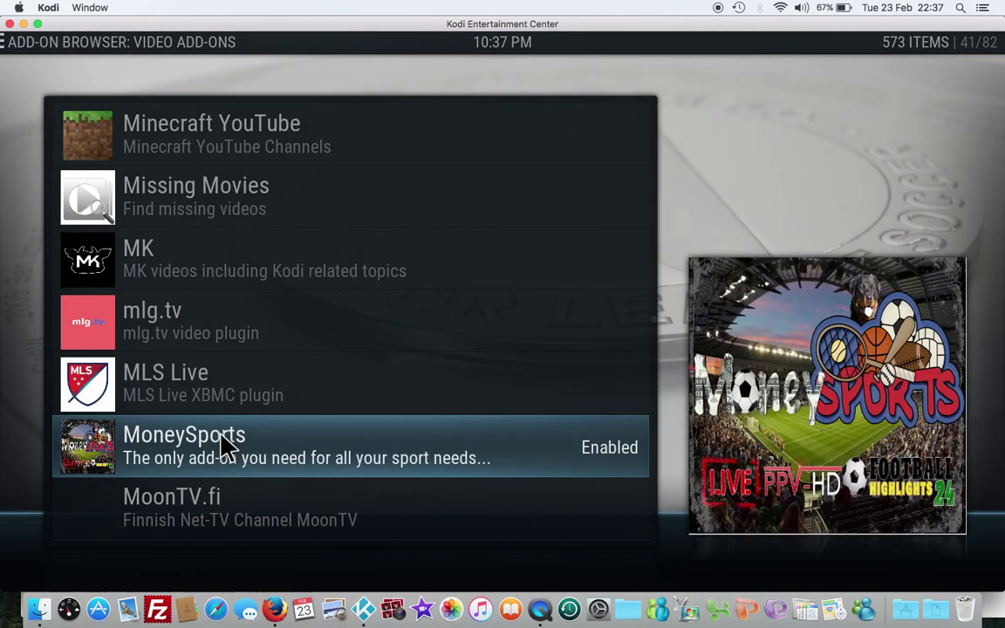
{"action": "scroll", "coordinate": [225, 446], "scroll_direction": "down", "scroll_amount": 1}
{"action": "scroll", "coordinate": [224, 446], "scroll_direction": "down", "scroll_amount": 1}
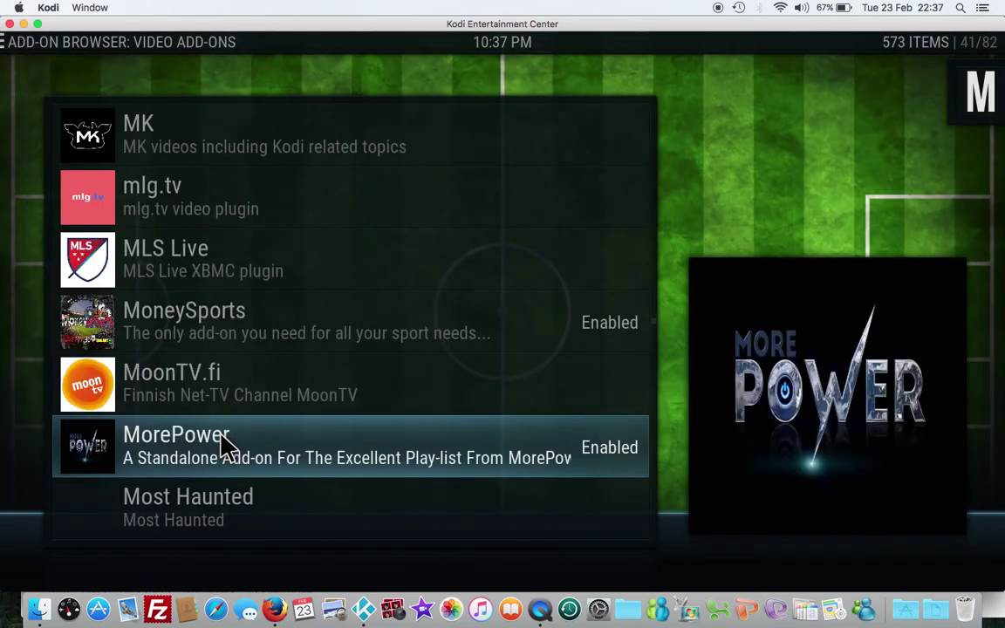
{"action": "scroll", "coordinate": [225, 447], "scroll_direction": "down", "scroll_amount": 1}
{"action": "scroll", "coordinate": [224, 446], "scroll_direction": "down", "scroll_amount": 1}
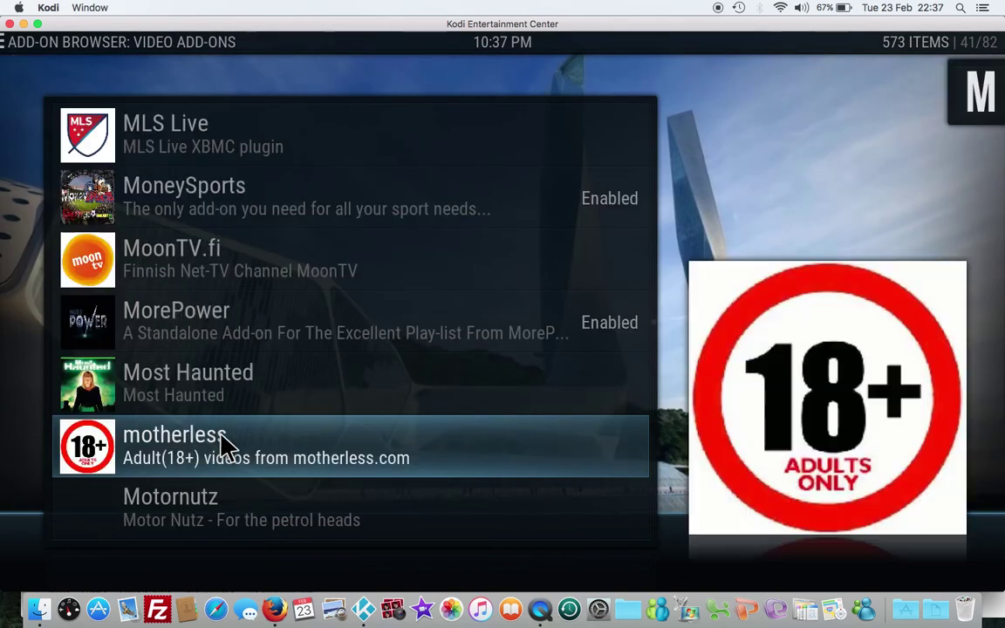
{"action": "scroll", "coordinate": [224, 447], "scroll_direction": "down", "scroll_amount": 1}
{"action": "scroll", "coordinate": [225, 447], "scroll_direction": "down", "scroll_amount": 1}
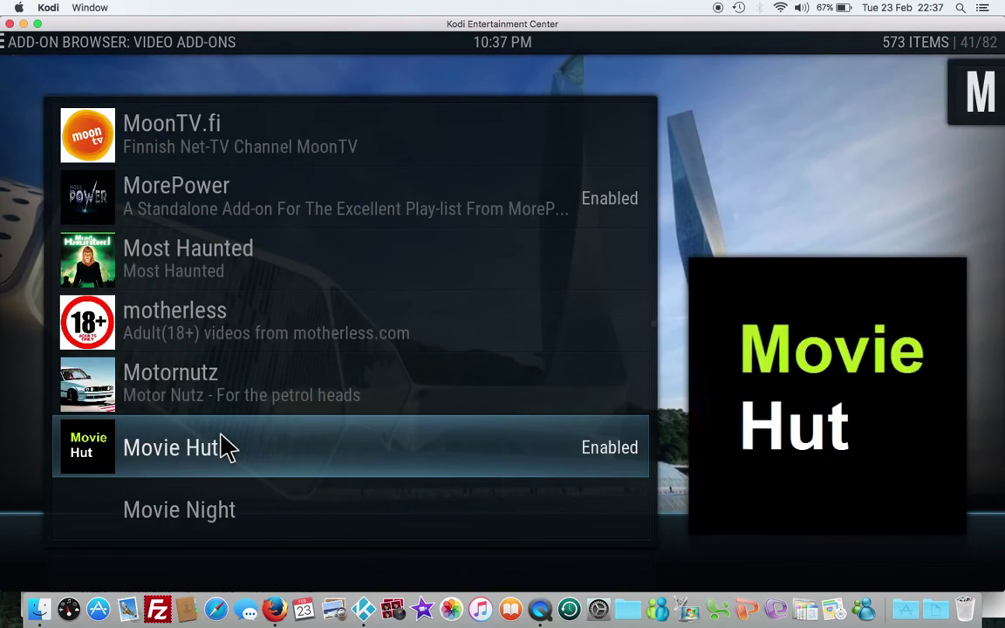
{"action": "scroll", "coordinate": [224, 447], "scroll_direction": "down", "scroll_amount": 1}
{"action": "scroll", "coordinate": [224, 447], "scroll_direction": "down", "scroll_amount": 1}
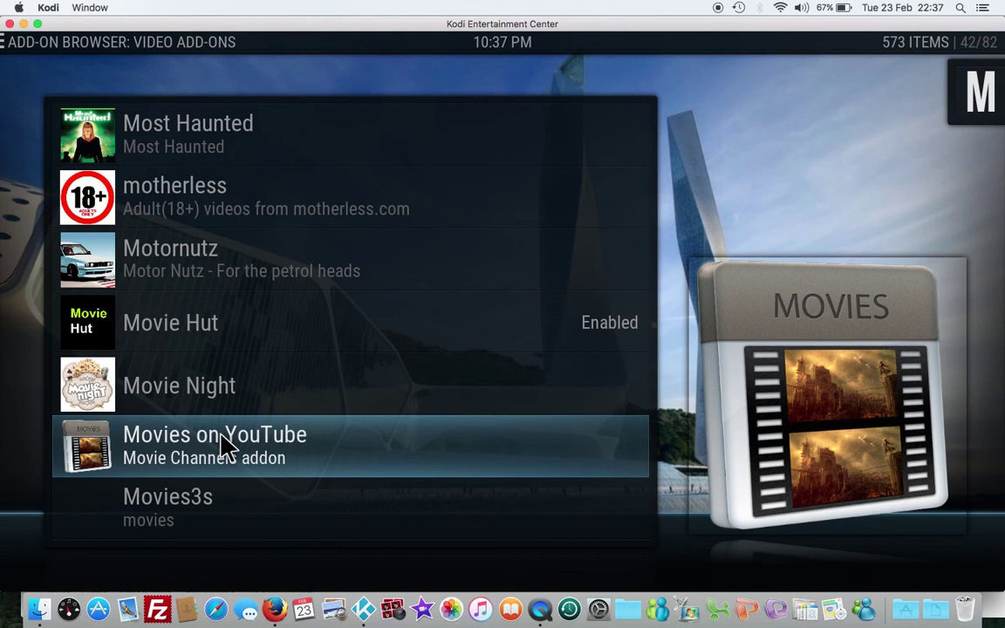
{"action": "scroll", "coordinate": [222, 444], "scroll_direction": "down", "scroll_amount": 2}
{"action": "scroll", "coordinate": [222, 443], "scroll_direction": "down", "scroll_amount": 2}
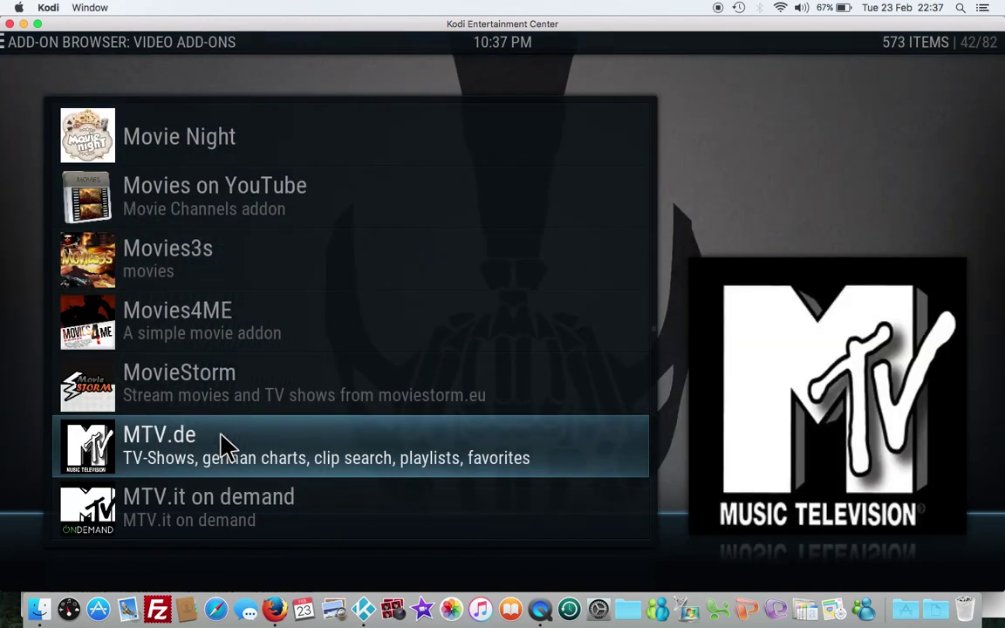
{"action": "scroll", "coordinate": [224, 446], "scroll_direction": "down", "scroll_amount": 1}
{"action": "scroll", "coordinate": [224, 447], "scroll_direction": "down", "scroll_amount": 1}
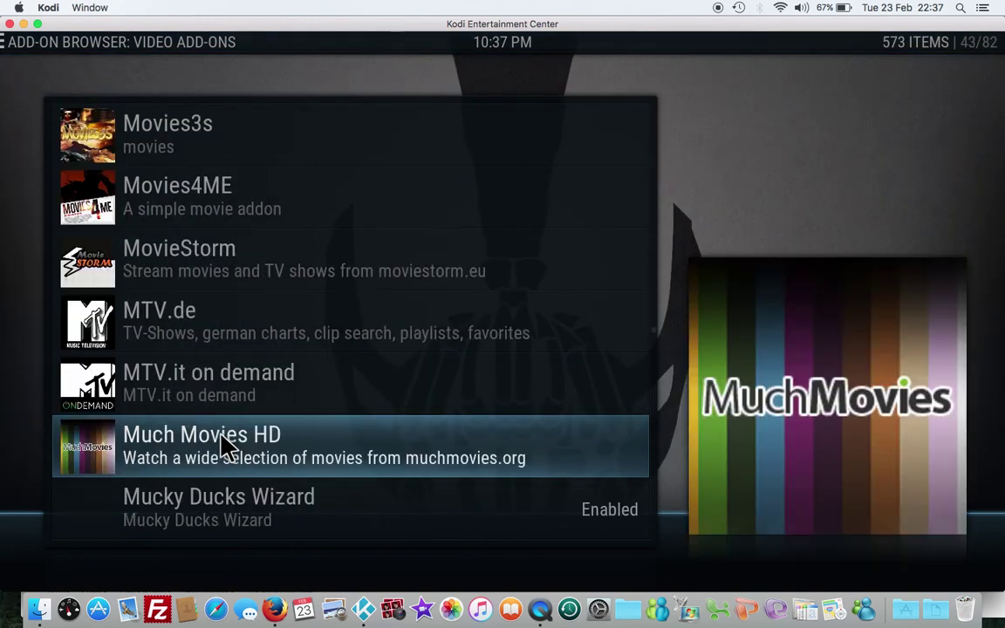
{"action": "scroll", "coordinate": [224, 445], "scroll_direction": "down", "scroll_amount": 1}
{"action": "scroll", "coordinate": [224, 445], "scroll_direction": "down", "scroll_amount": 1}
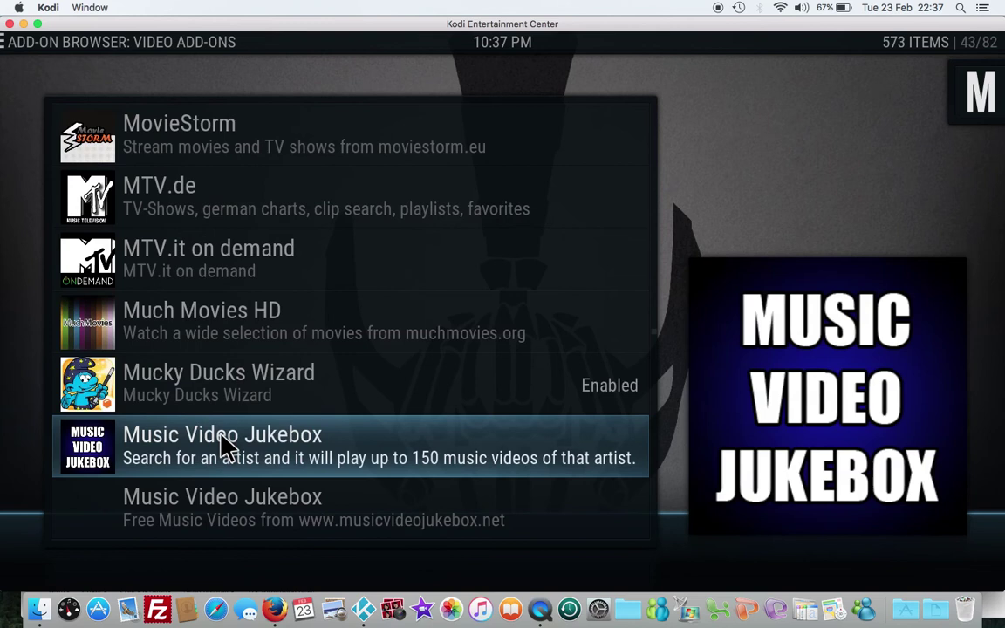
{"action": "scroll", "coordinate": [224, 445], "scroll_direction": "down", "scroll_amount": 2}
{"action": "scroll", "coordinate": [224, 445], "scroll_direction": "down", "scroll_amount": 5}
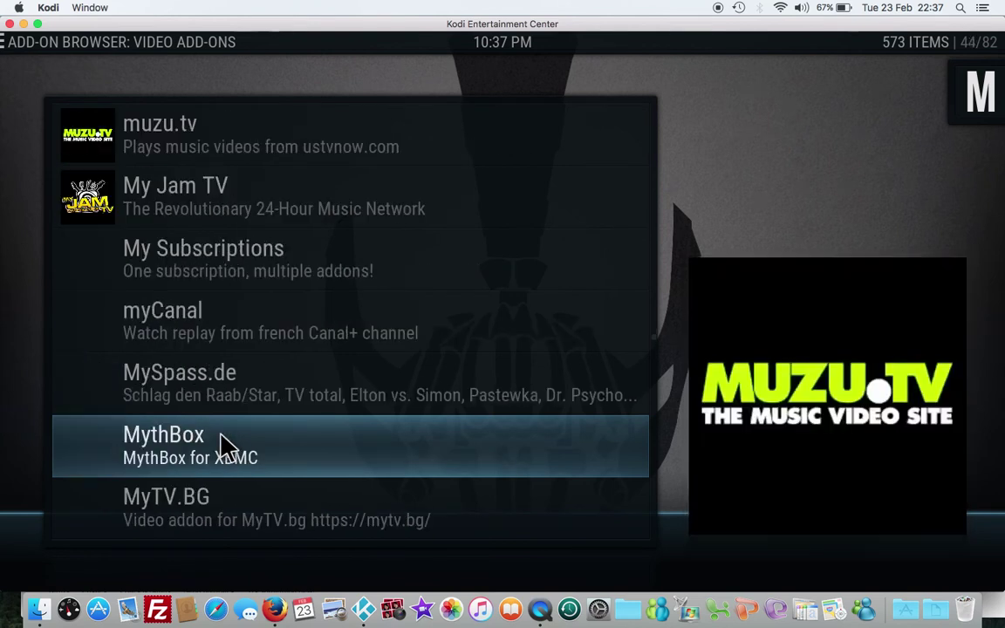
{"action": "scroll", "coordinate": [224, 447], "scroll_direction": "down", "scroll_amount": 7}
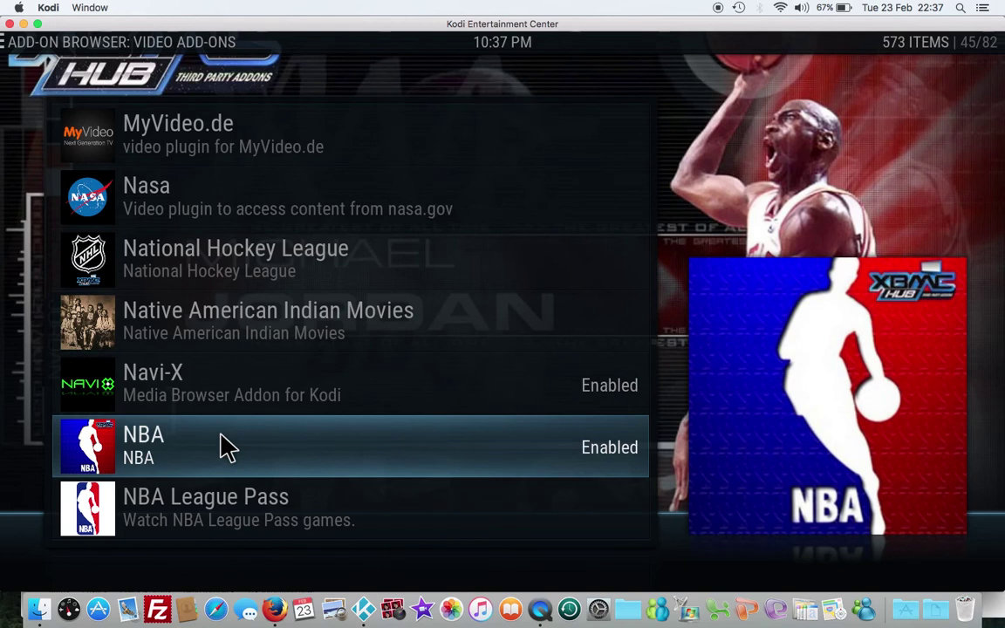
Open the NBA add-on's details and launch it.
{"action": "left_click", "coordinate": [157, 458]}
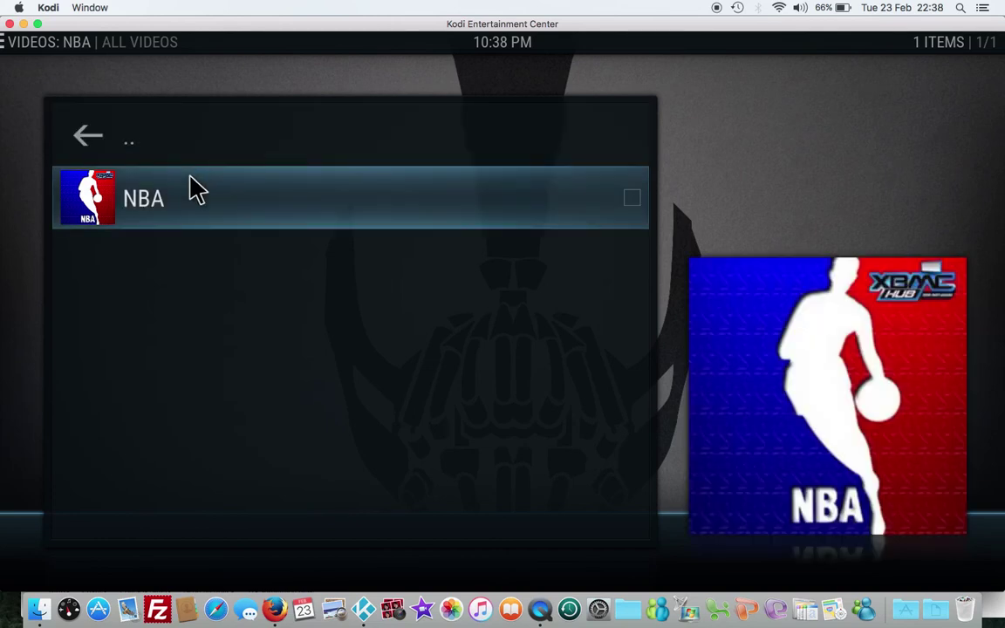
Open the NBA folder and play 'Stephen Curry Goes Off on the Hawks'.
{"action": "left_click", "coordinate": [193, 193]}
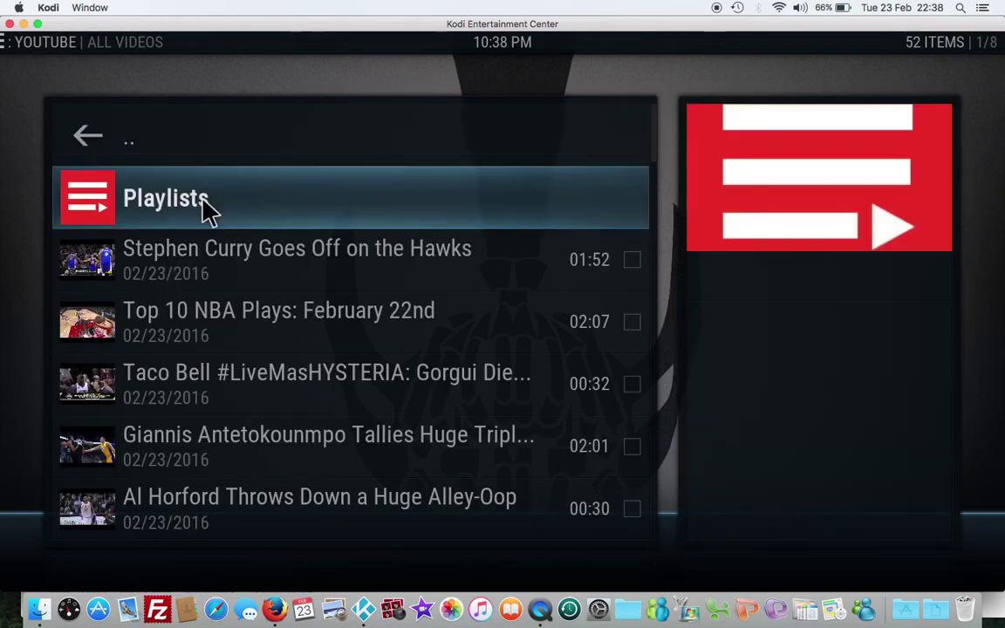
{"action": "left_click", "coordinate": [251, 259]}
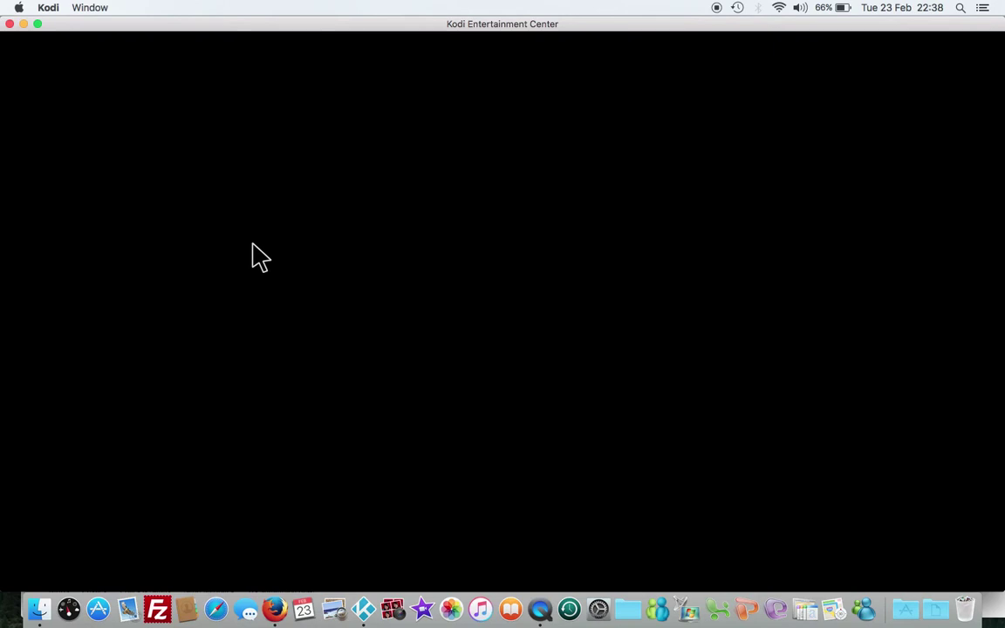
Bring up the playback controls for the playing Curry clip.
{"action": "mouse_move", "coordinate": [545, 83]}
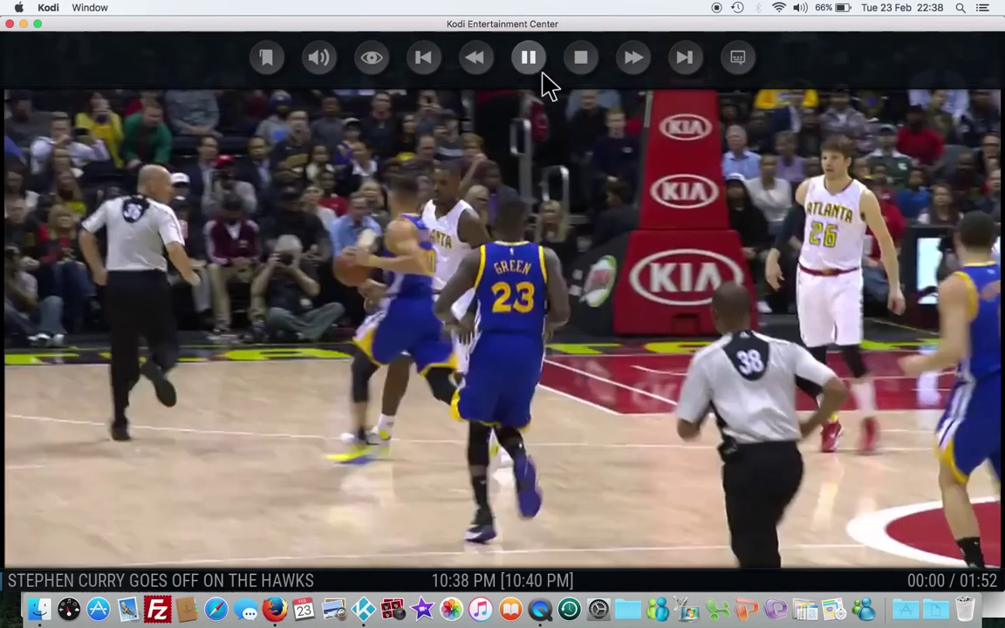